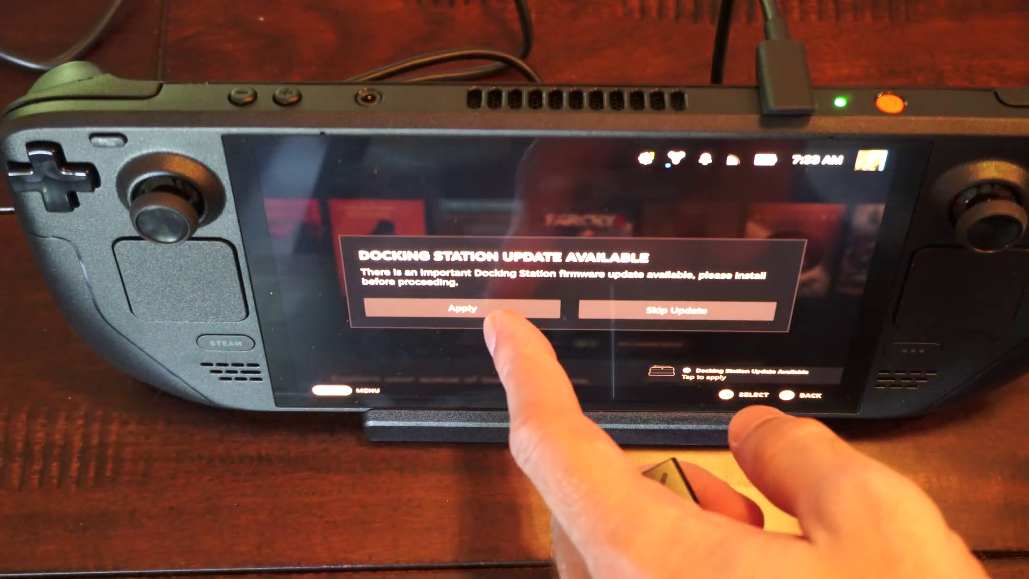
{"action": "left_click", "coordinate": [462, 308]}
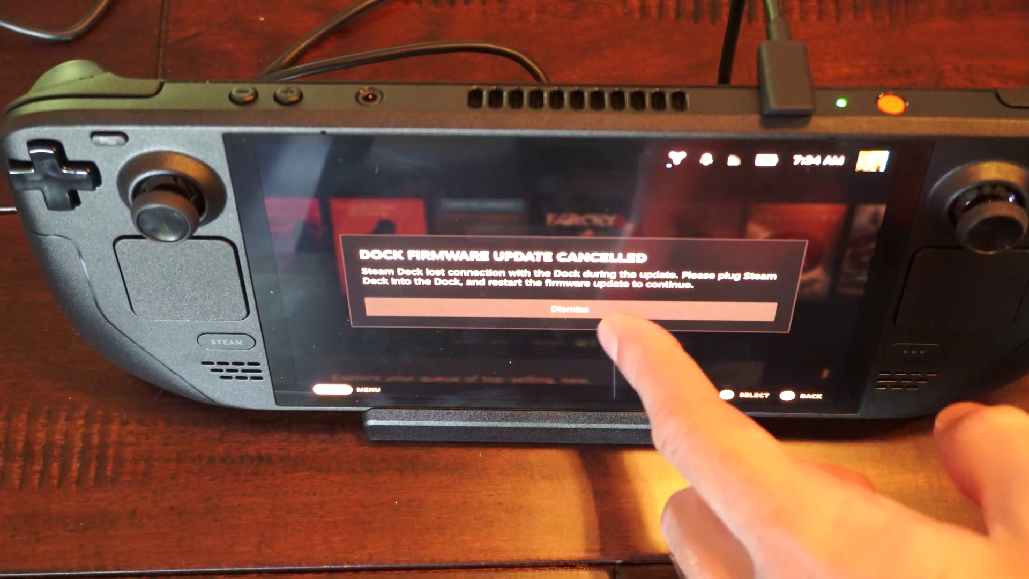
{"action": "left_click", "coordinate": [570, 309]}
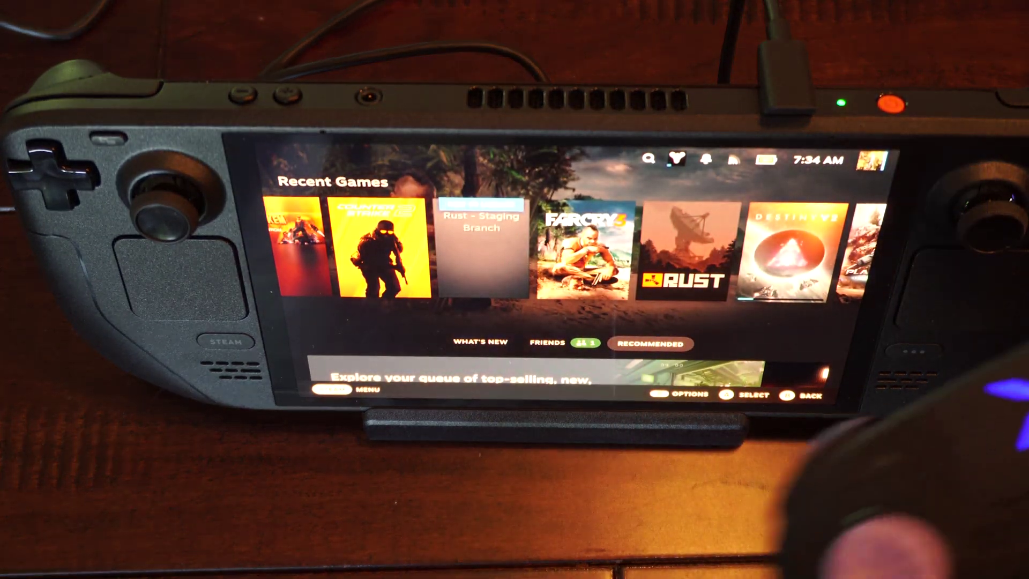